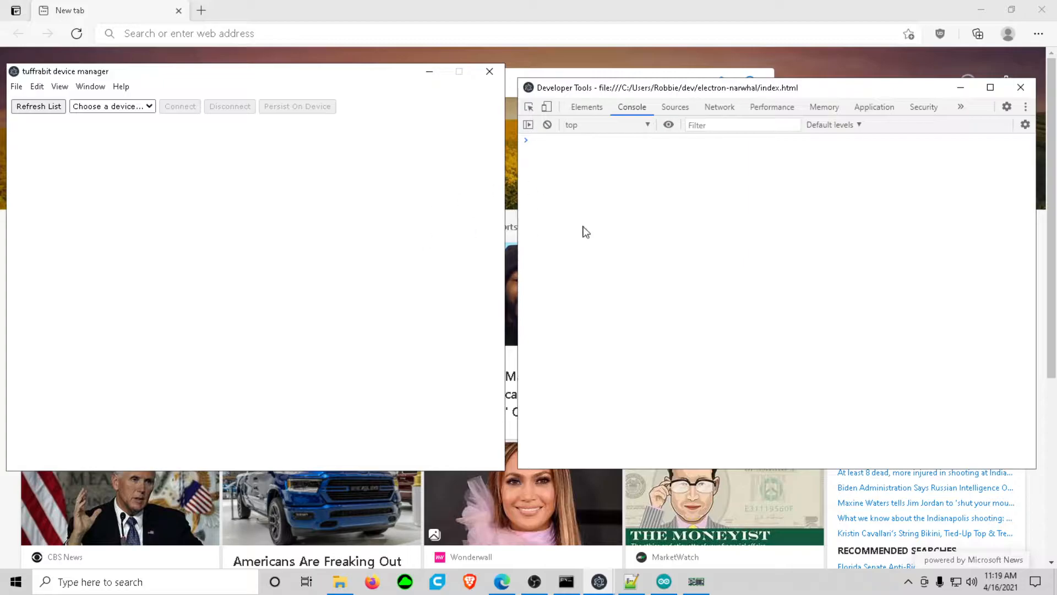
- Place the Developer Tools console window beside the device manager window
{"action": "left_click_drag", "start_coordinate": [591, 89], "coordinate": [601, 88]}
{"action": "left_click", "coordinate": [120, 76]}
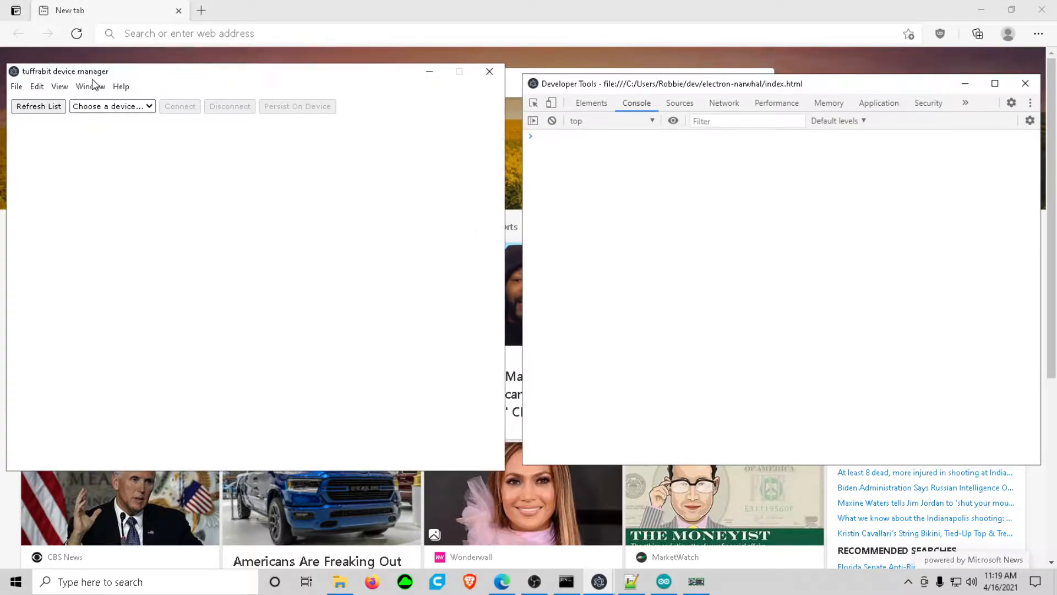
{"action": "left_click", "coordinate": [59, 87]}
{"action": "left_click", "coordinate": [253, 238]}
{"action": "left_click_drag", "start_coordinate": [615, 84], "coordinate": [604, 83]}
{"action": "left_click", "coordinate": [136, 126]}
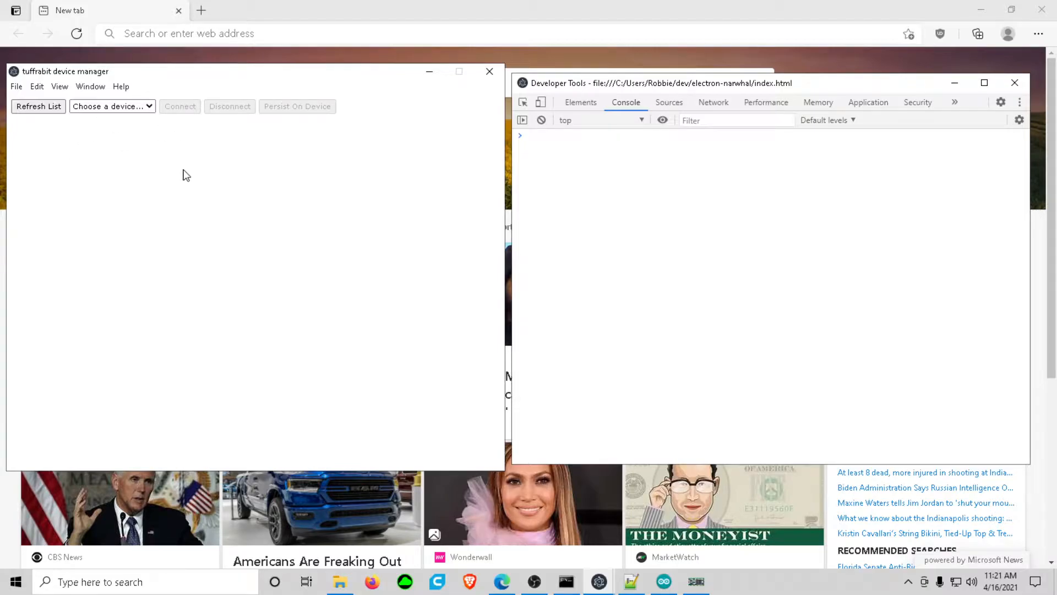
- Select the TuFFpad COM6 device and connect to it
{"action": "left_click", "coordinate": [142, 108]}
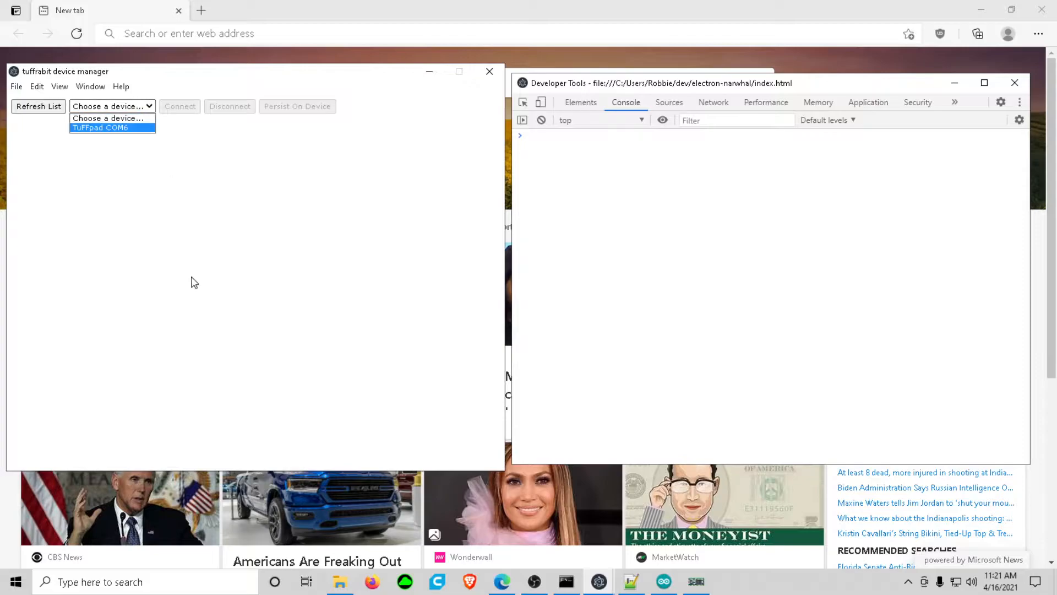
{"action": "left_click", "coordinate": [123, 128]}
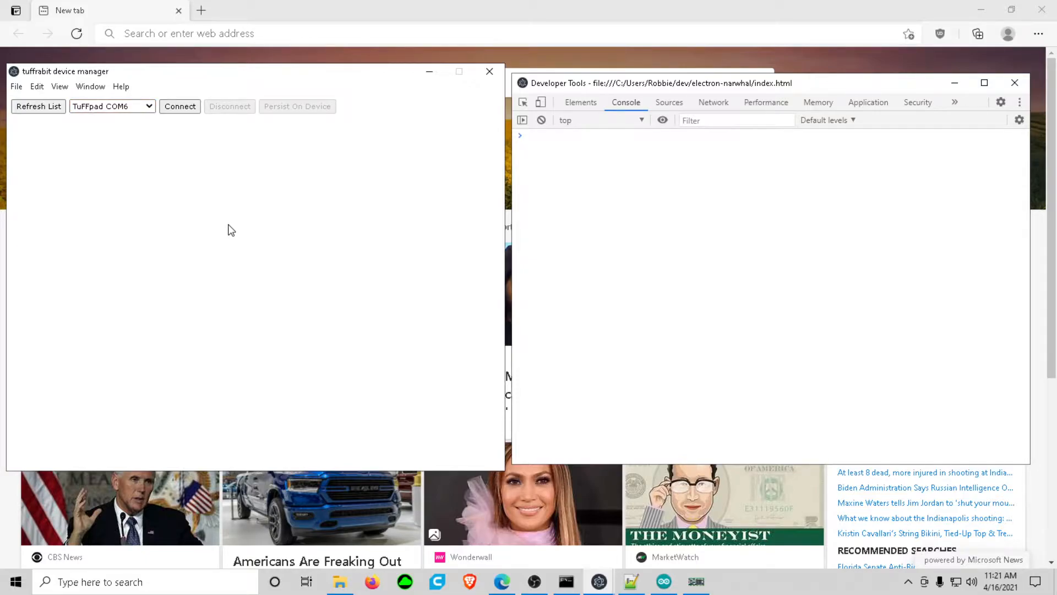
{"action": "left_click", "coordinate": [652, 230]}
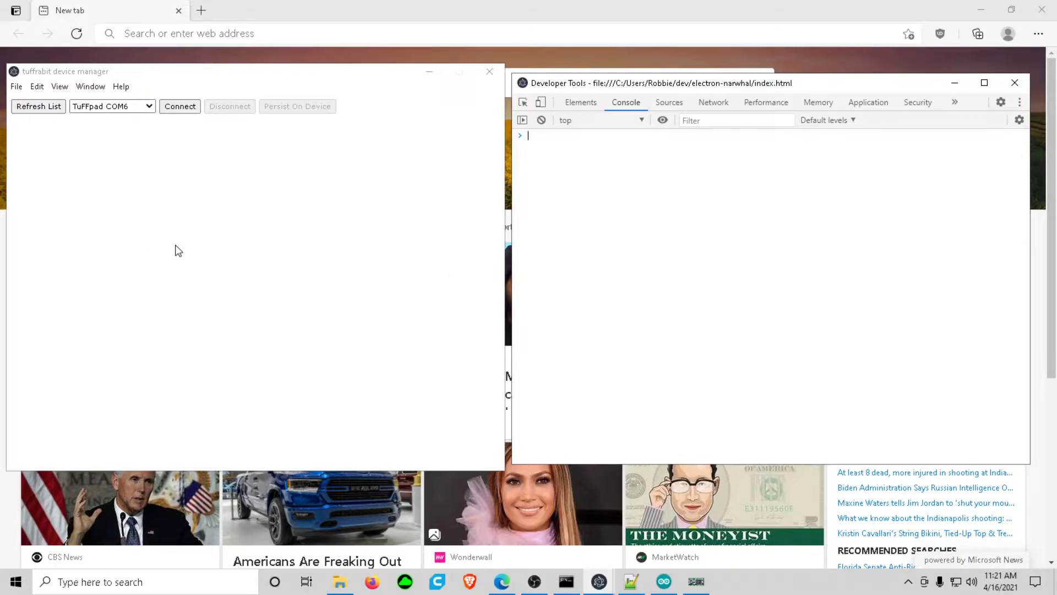
{"action": "left_click", "coordinate": [180, 106]}
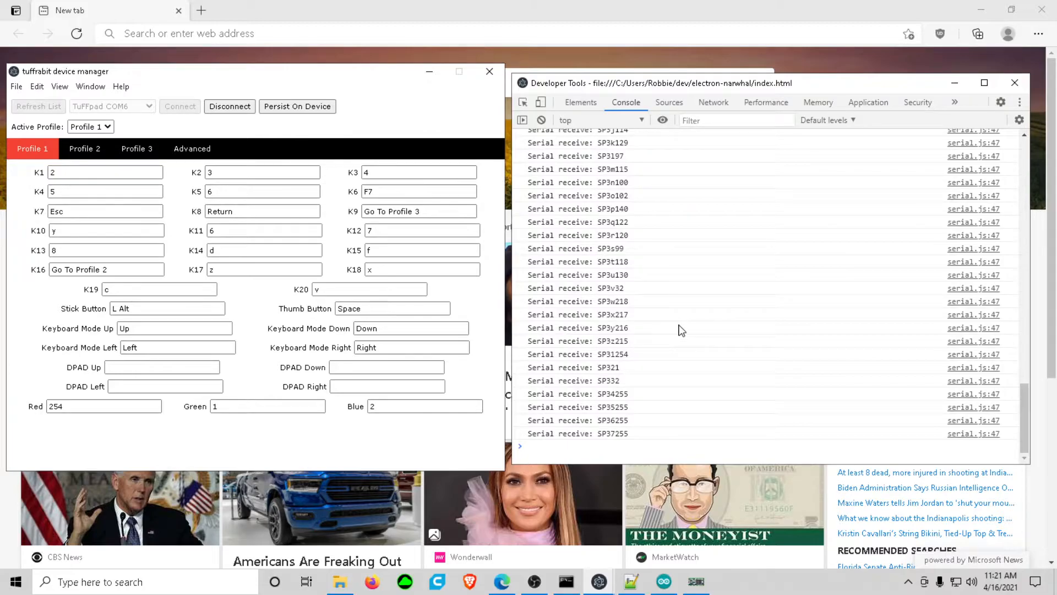
- Examine the serial send and receive messages logged in the console, from the connection message to the last entry
{"action": "scroll", "coordinate": [677, 332], "scroll_direction": "up", "scroll_amount": 5}
{"action": "scroll", "coordinate": [675, 335], "scroll_direction": "up", "scroll_amount": 2}
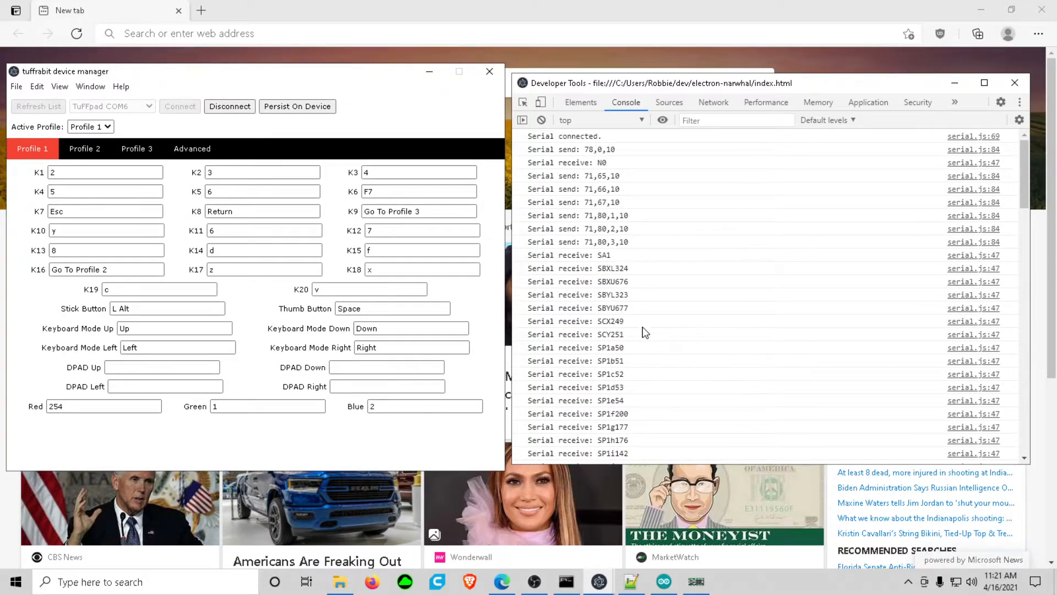
{"action": "scroll", "coordinate": [645, 331], "scroll_direction": "down", "scroll_amount": 10}
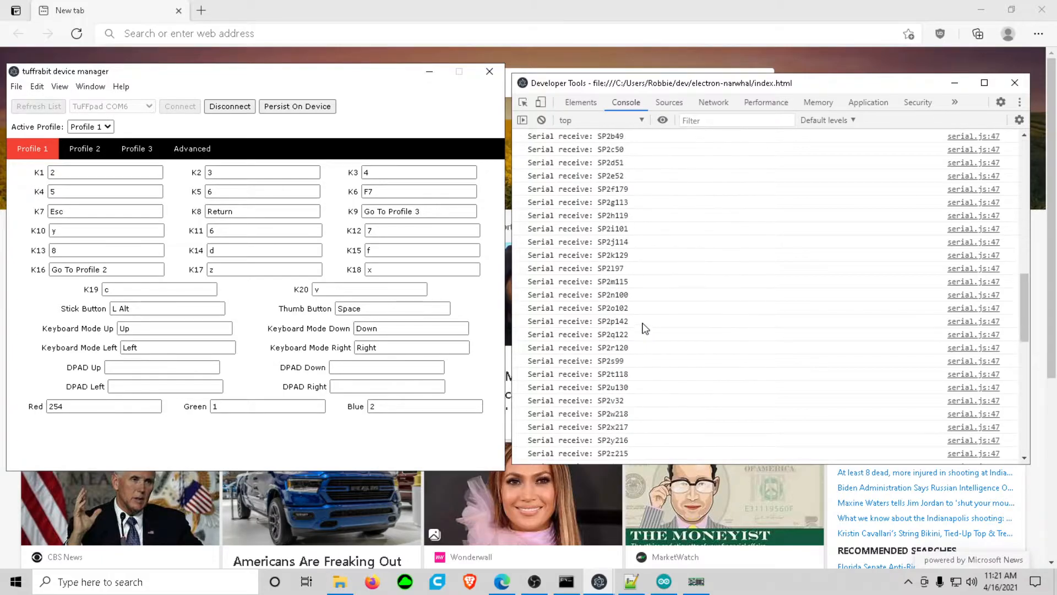
{"action": "scroll", "coordinate": [645, 329], "scroll_direction": "down", "scroll_amount": 10}
{"action": "scroll", "coordinate": [646, 320], "scroll_direction": "up", "scroll_amount": 20}
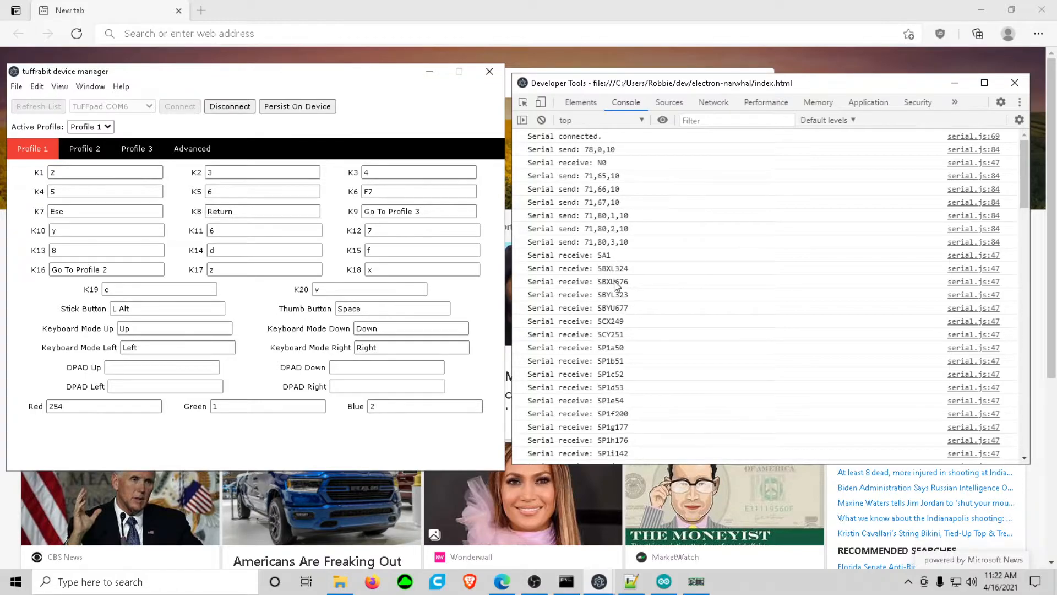
{"action": "scroll", "coordinate": [616, 281], "scroll_direction": "down", "scroll_amount": 8}
{"action": "scroll", "coordinate": [617, 281], "scroll_direction": "down", "scroll_amount": 10}
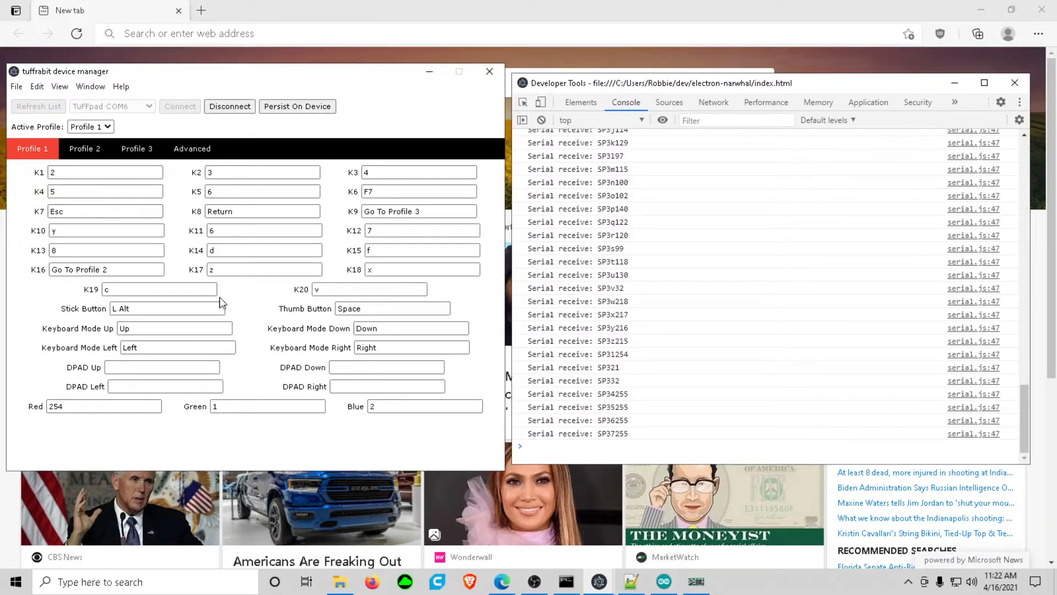
- Look through the Profile 2, Profile 3 and Advanced settings, and return to Profile 1
{"action": "left_click", "coordinate": [85, 149]}
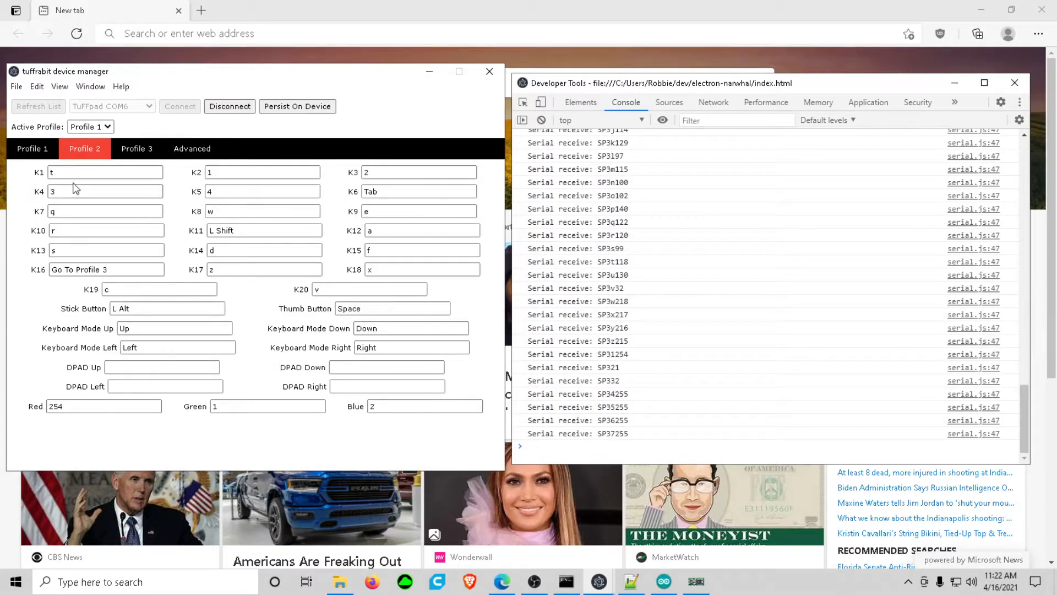
{"action": "left_click", "coordinate": [137, 148]}
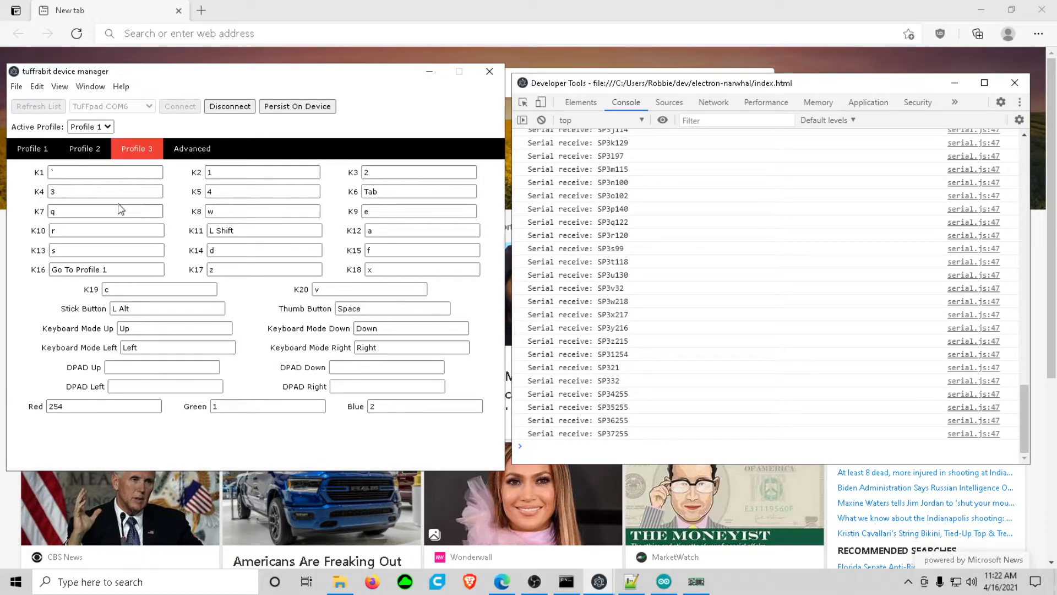
{"action": "left_click", "coordinate": [185, 149]}
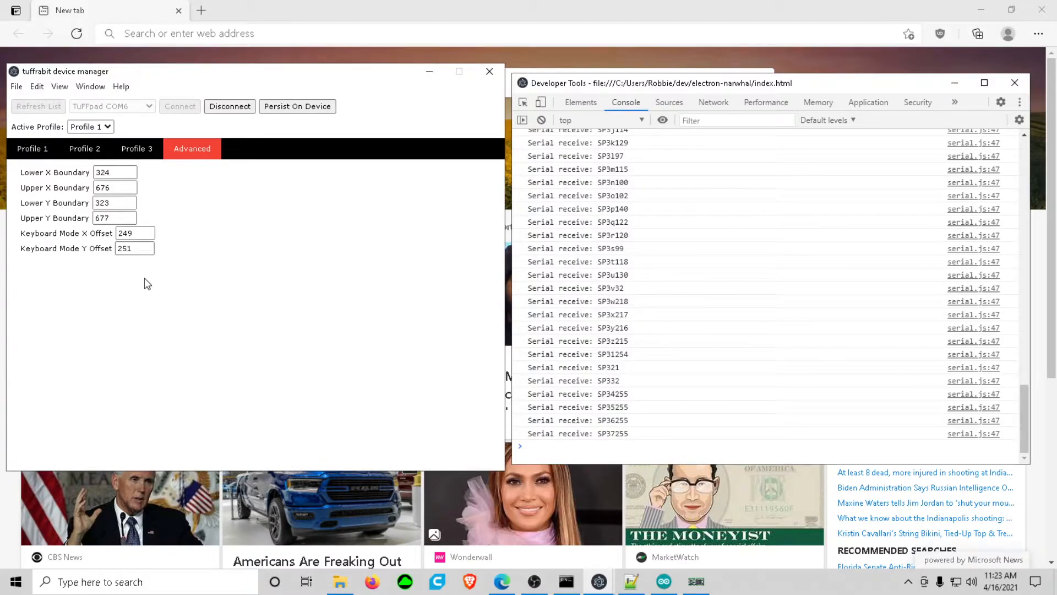
{"action": "left_click", "coordinate": [13, 150]}
{"action": "left_click", "coordinate": [83, 148]}
{"action": "left_click", "coordinate": [192, 149]}
{"action": "left_click", "coordinate": [38, 154]}
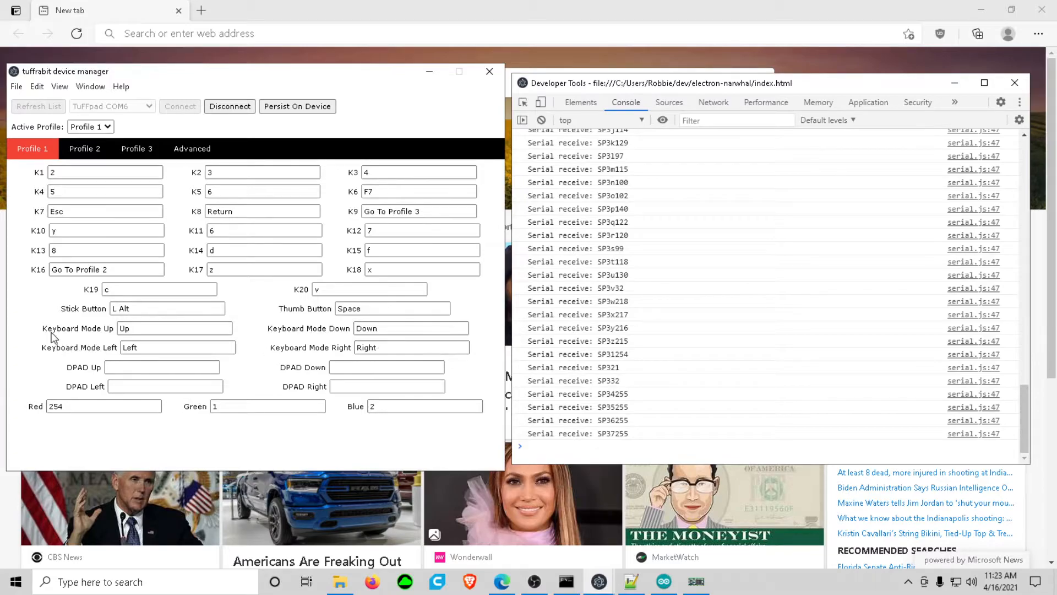
- Examine the Keyboard Mode and color fields of Profile 1, and view Profiles 2 and 3 before returning to Profile 1
{"action": "left_click_drag", "start_coordinate": [45, 331], "coordinate": [481, 358]}
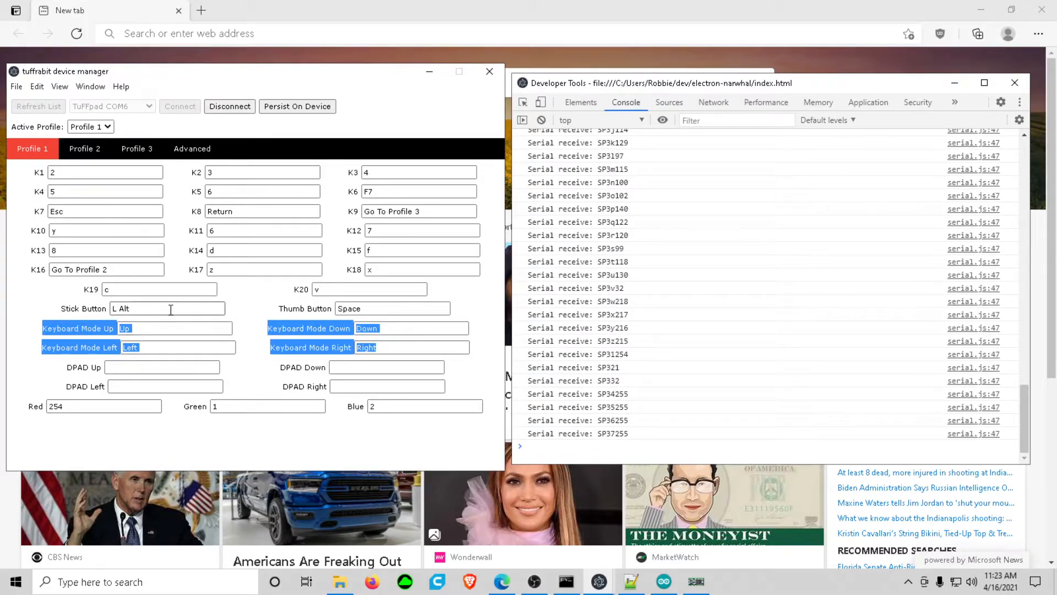
{"action": "left_click", "coordinate": [253, 337]}
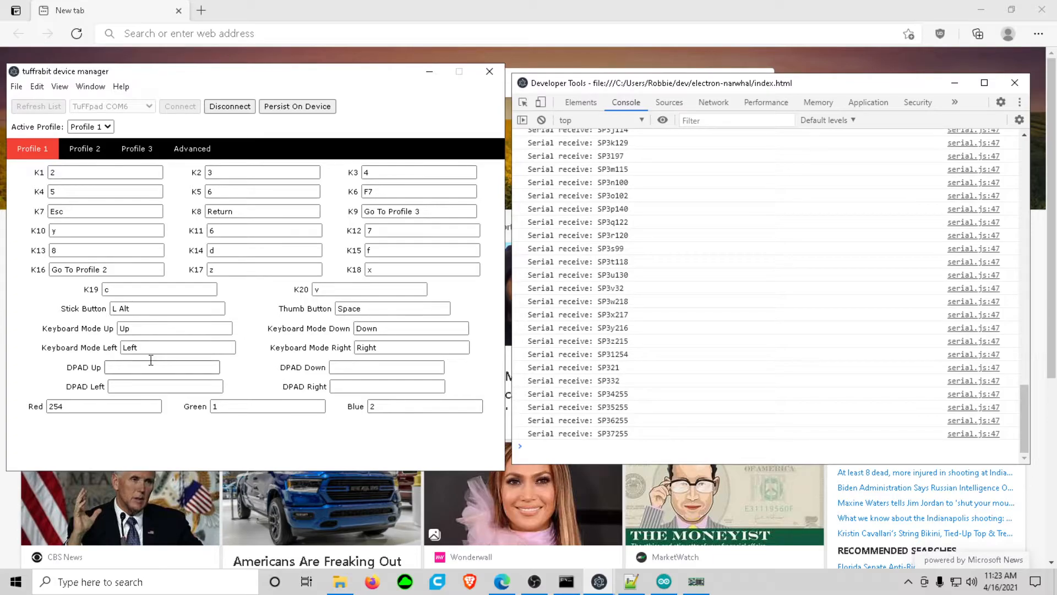
{"action": "left_click_drag", "start_coordinate": [344, 407], "coordinate": [486, 415]}
{"action": "left_click", "coordinate": [384, 431]}
{"action": "left_click", "coordinate": [96, 157]}
{"action": "left_click", "coordinate": [134, 156]}
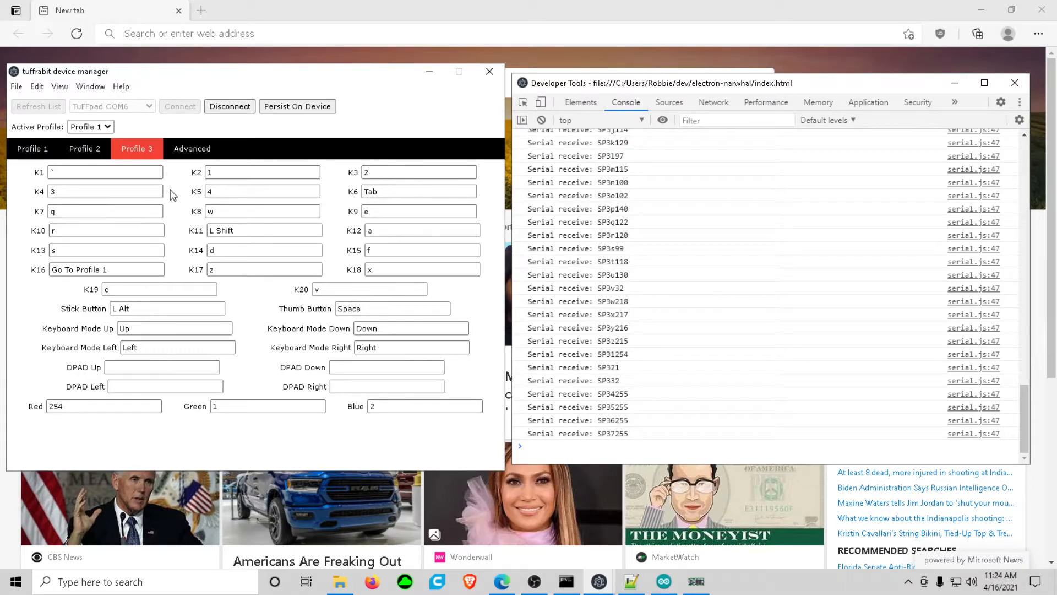
{"action": "left_click", "coordinate": [29, 156]}
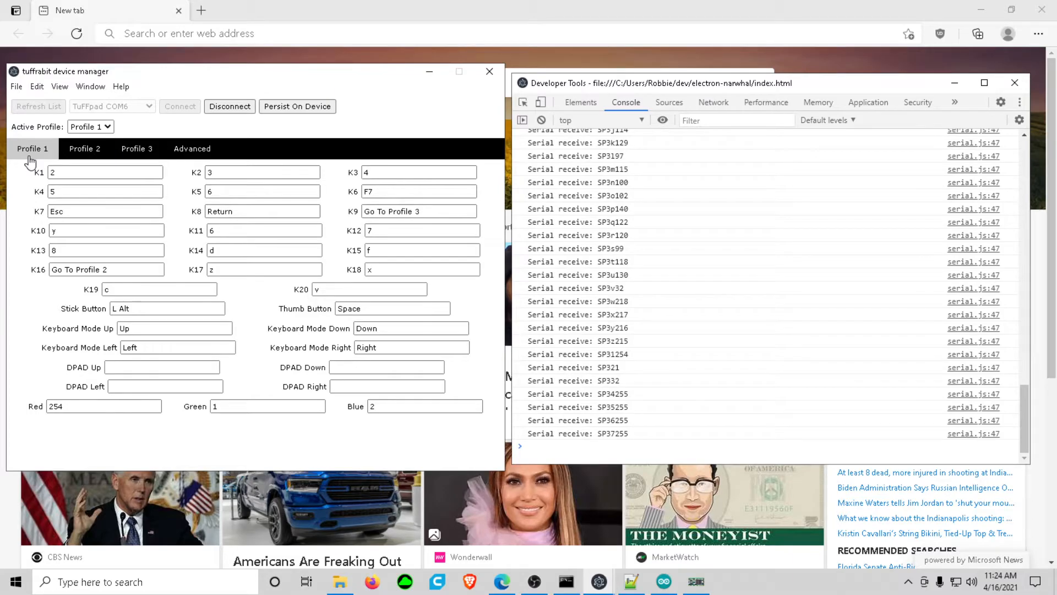
- Open a blank Notepad document and place its window beside the device manager
{"action": "left_click", "coordinate": [16, 581]}
{"action": "type", "text": "n"}
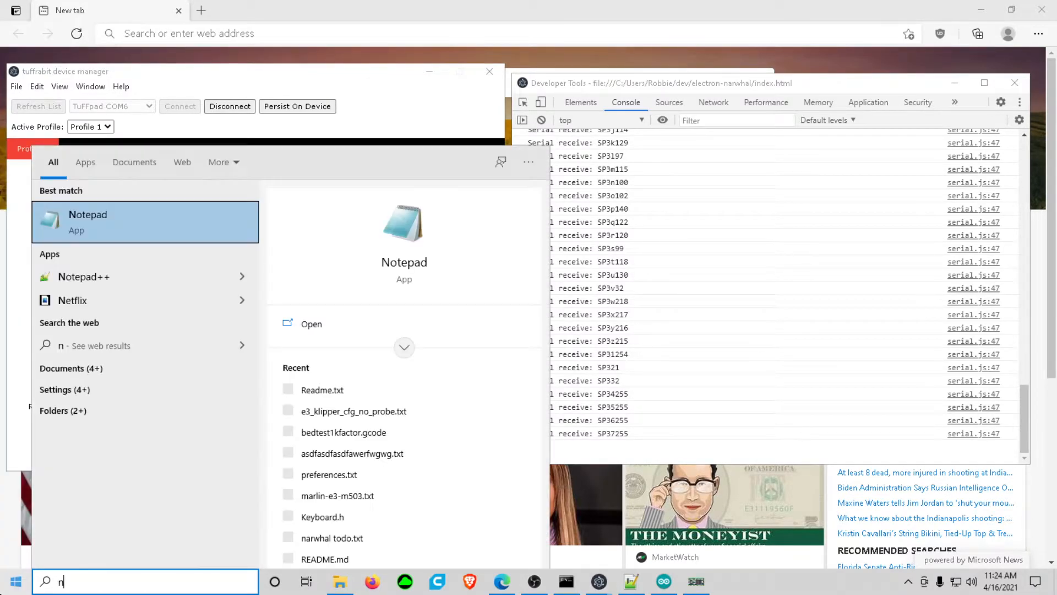
{"action": "left_click", "coordinate": [165, 223]}
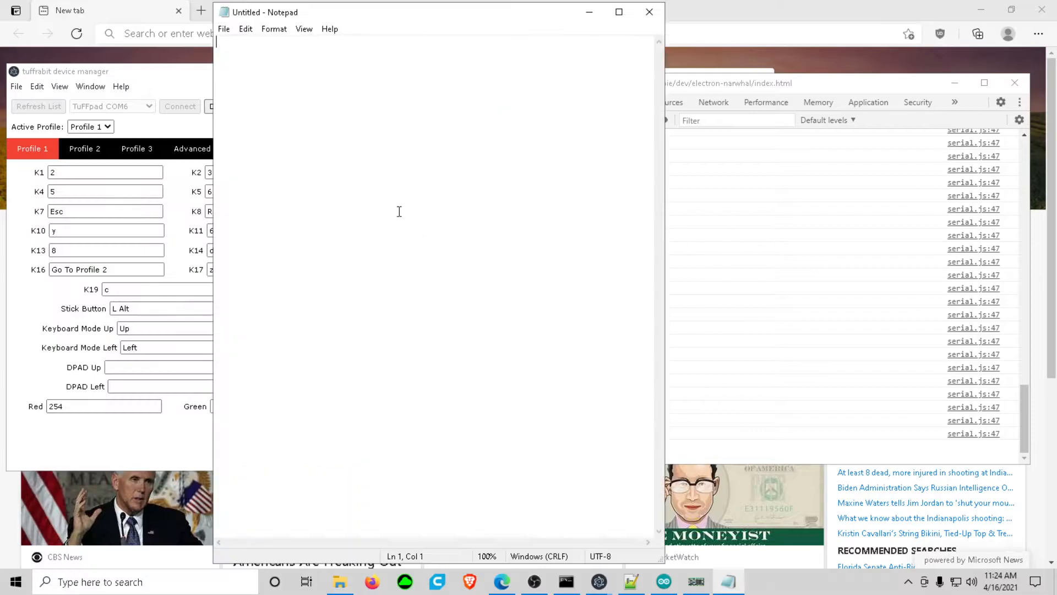
{"action": "left_click_drag", "start_coordinate": [360, 14], "coordinate": [719, 12]}
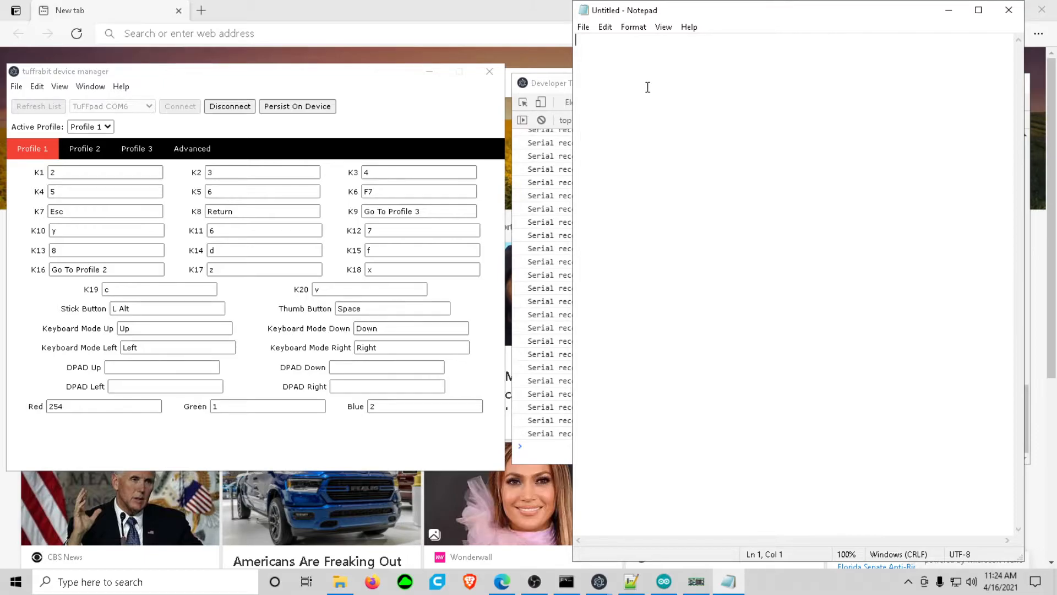
- Enter 234 as a test line in Notepad followed by a new line, and clear the Developer Tools console
{"action": "type", "text": "v"}
{"action": "left_click_drag", "start_coordinate": [616, 59], "coordinate": [503, 49]}
{"action": "key", "text": "BackSpace"}
{"action": "type", "text": "234"}
{"action": "key", "text": "Return"}
{"action": "left_click", "coordinate": [560, 88]}
{"action": "left_click", "coordinate": [541, 120]}
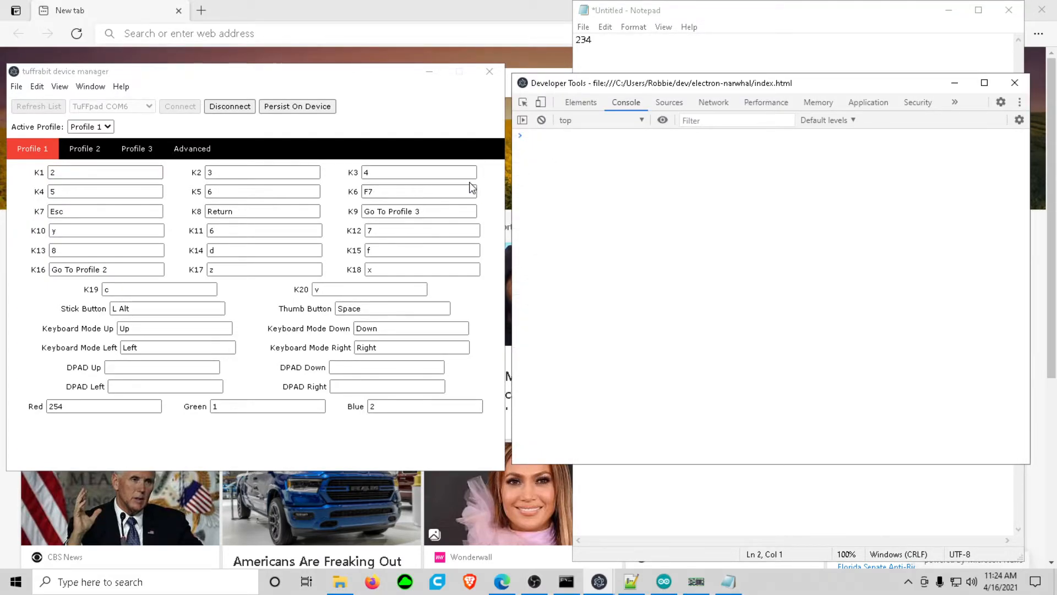
- Assign n to K1 in Profile 1 and test it by entering n on Notepad's second line
{"action": "left_click", "coordinate": [103, 175]}
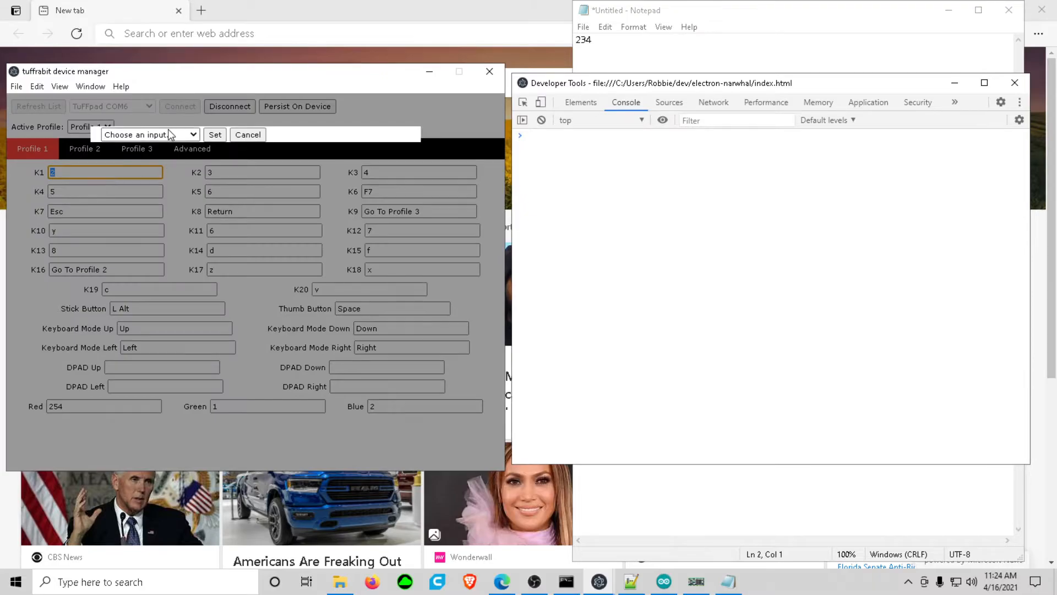
{"action": "left_click", "coordinate": [147, 135]}
{"action": "scroll", "coordinate": [154, 226], "scroll_direction": "down", "scroll_amount": 5}
{"action": "scroll", "coordinate": [154, 225], "scroll_direction": "down", "scroll_amount": 5}
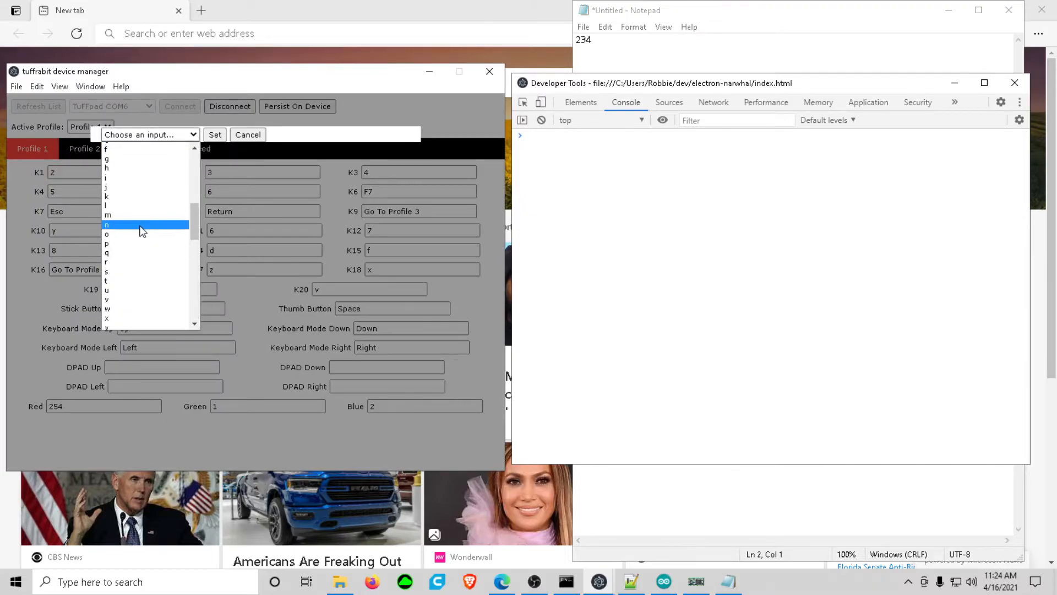
{"action": "left_click", "coordinate": [141, 225]}
{"action": "left_click", "coordinate": [209, 137]}
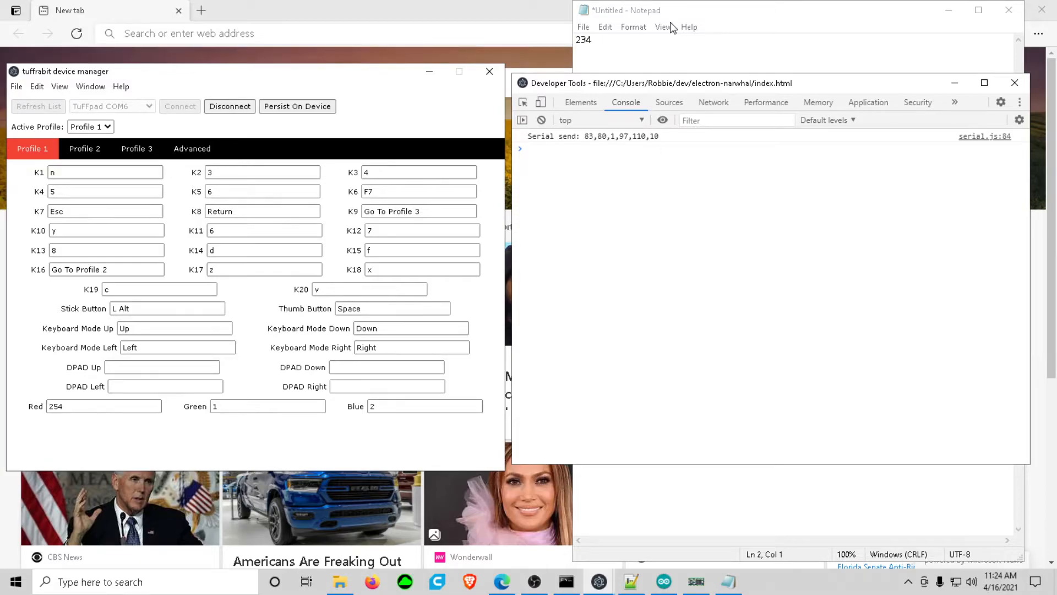
{"action": "left_click", "coordinate": [660, 51]}
{"action": "type", "text": "n"}
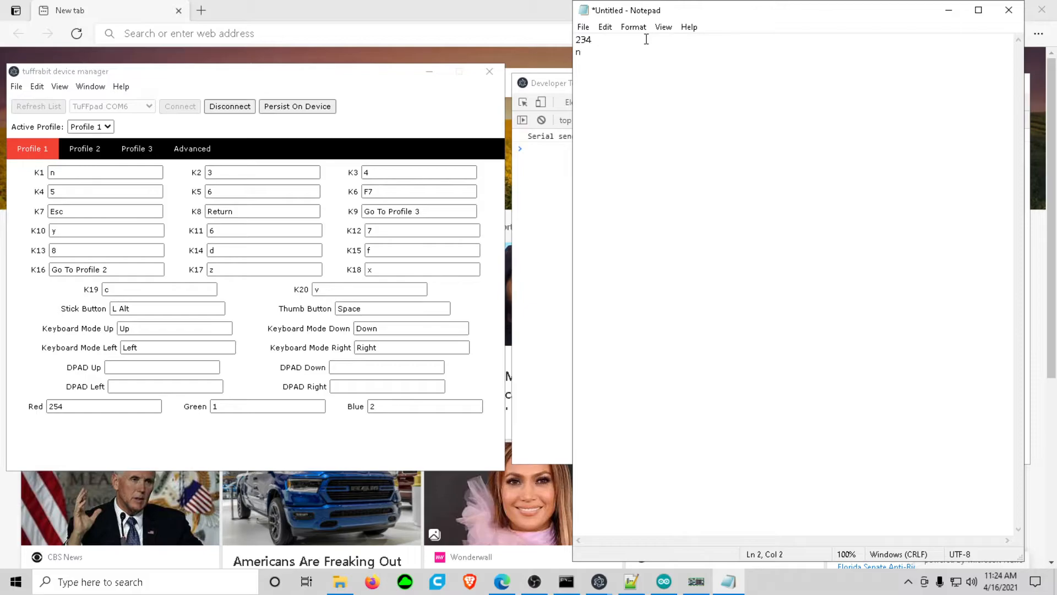
- Review the Advanced boundary and offset settings alongside the key assignments of Profiles 1, 2 and 3, ending on Profile 1
{"action": "left_click", "coordinate": [192, 153]}
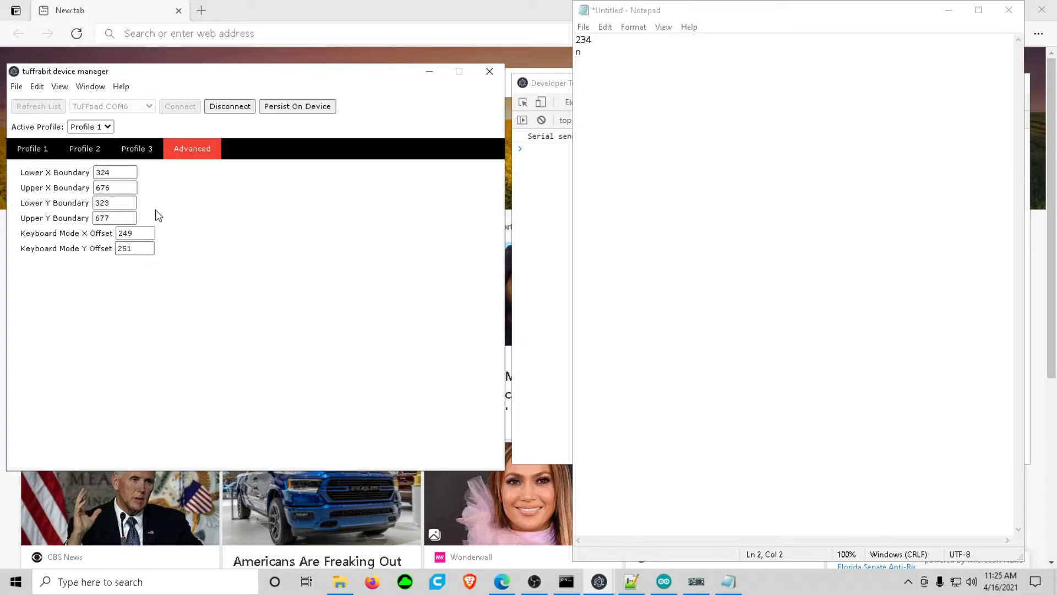
{"action": "left_click", "coordinate": [49, 153]}
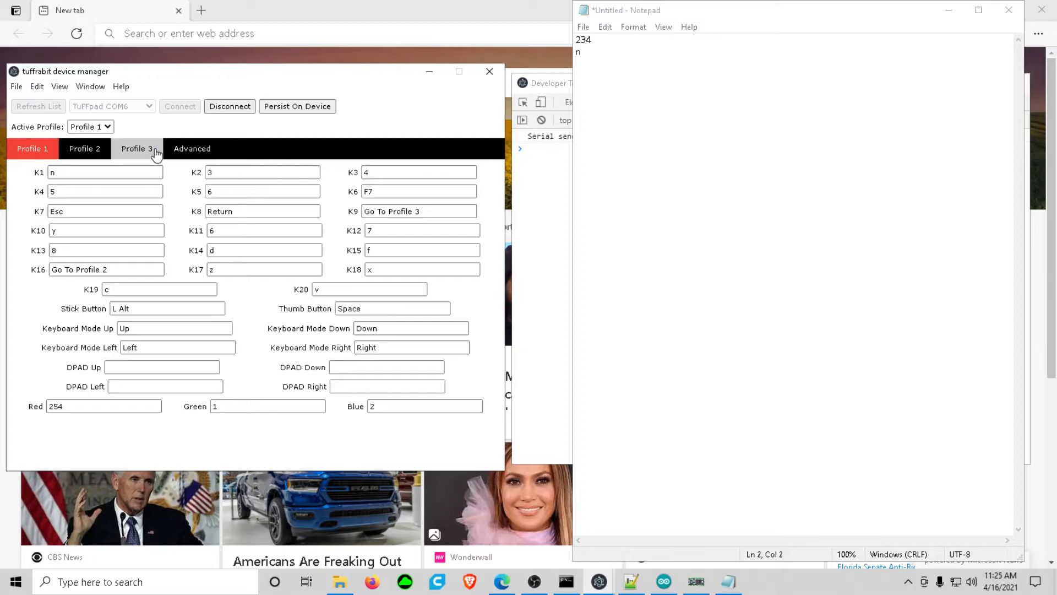
{"action": "left_click", "coordinate": [180, 148]}
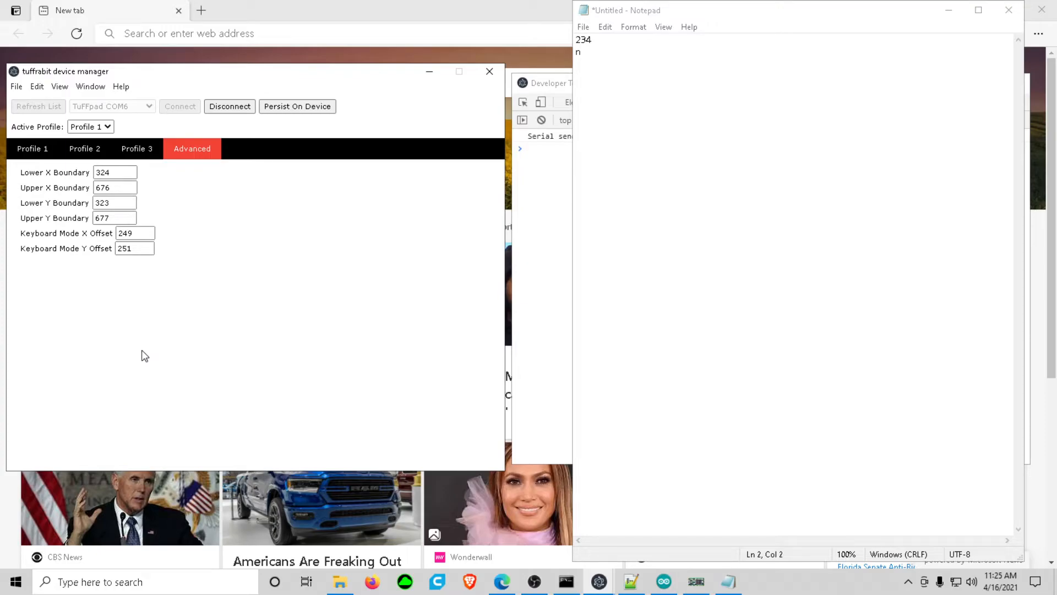
{"action": "left_click", "coordinate": [36, 149]}
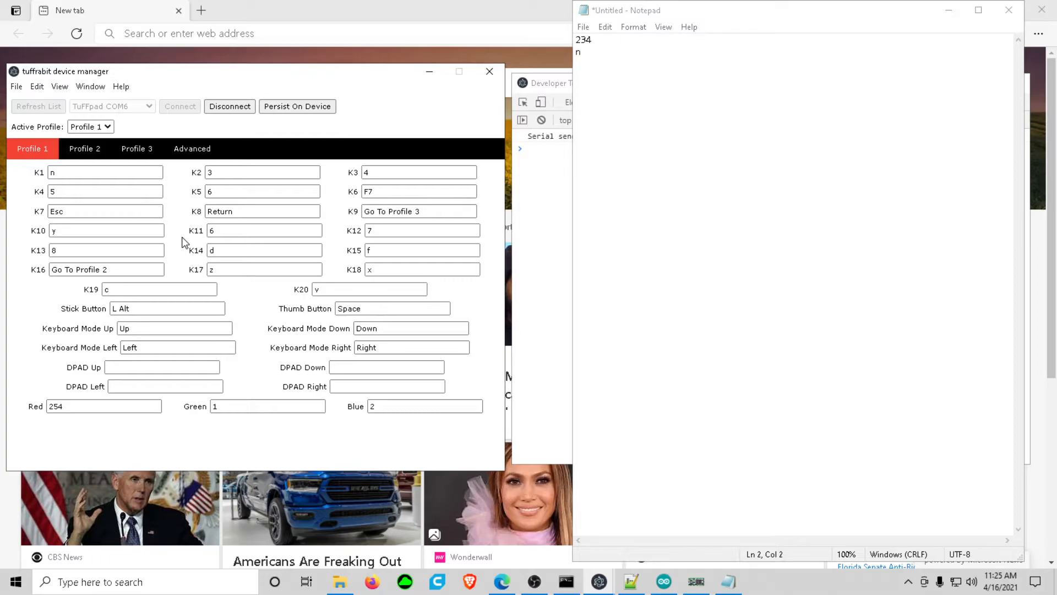
{"action": "left_click", "coordinate": [80, 174]}
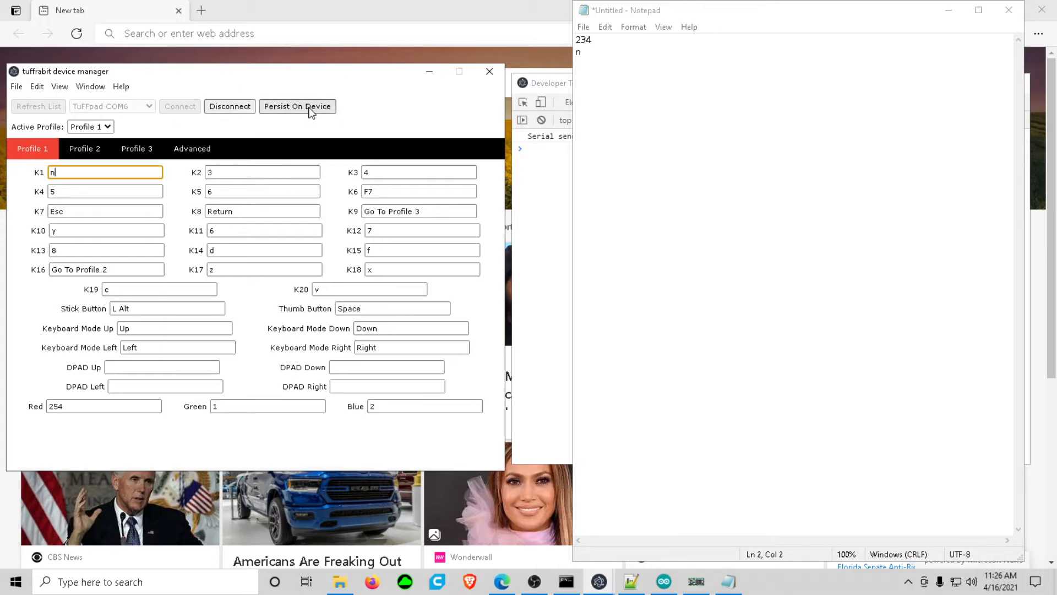
{"action": "left_click", "coordinate": [88, 149]}
{"action": "left_click", "coordinate": [131, 156]}
{"action": "left_click", "coordinate": [190, 154]}
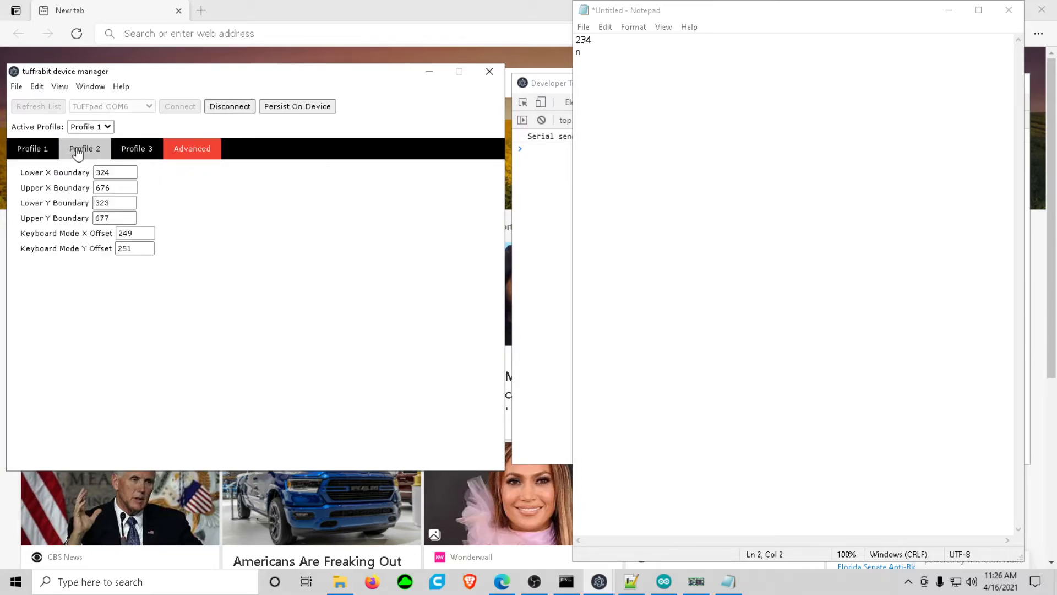
{"action": "left_click", "coordinate": [47, 153]}
{"action": "left_click", "coordinate": [192, 149]}
{"action": "left_click", "coordinate": [32, 148]}
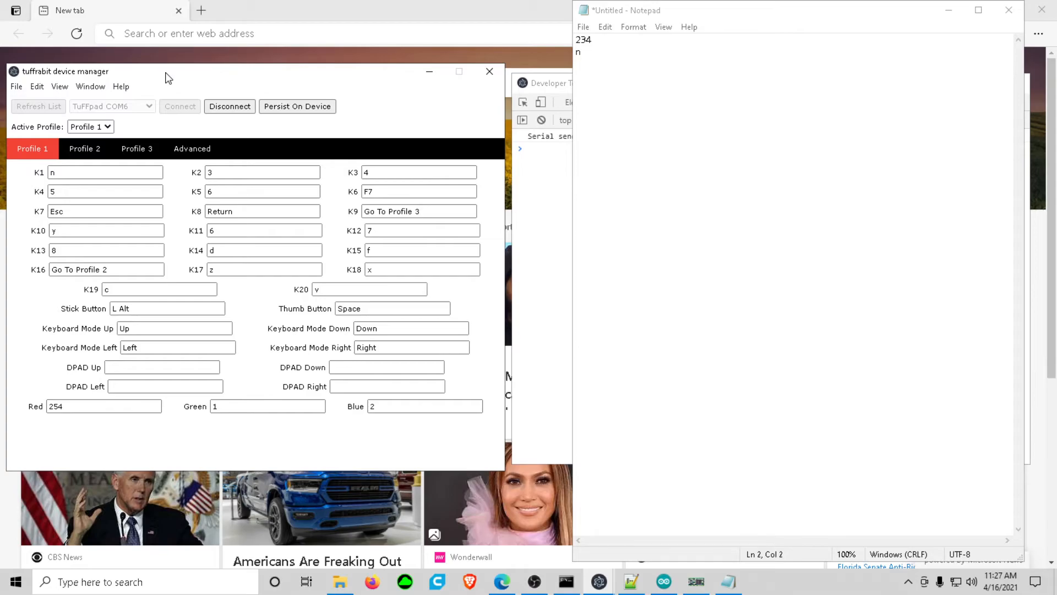
- View the available choices for the device's active profile
{"action": "left_click", "coordinate": [100, 129]}
{"action": "left_click", "coordinate": [97, 143]}
{"action": "left_click", "coordinate": [218, 128]}
- Review the assignable keys and the profile-switching actions available for K1 in Profile 1, and leave its assignment without setting one
{"action": "left_click", "coordinate": [111, 174]}
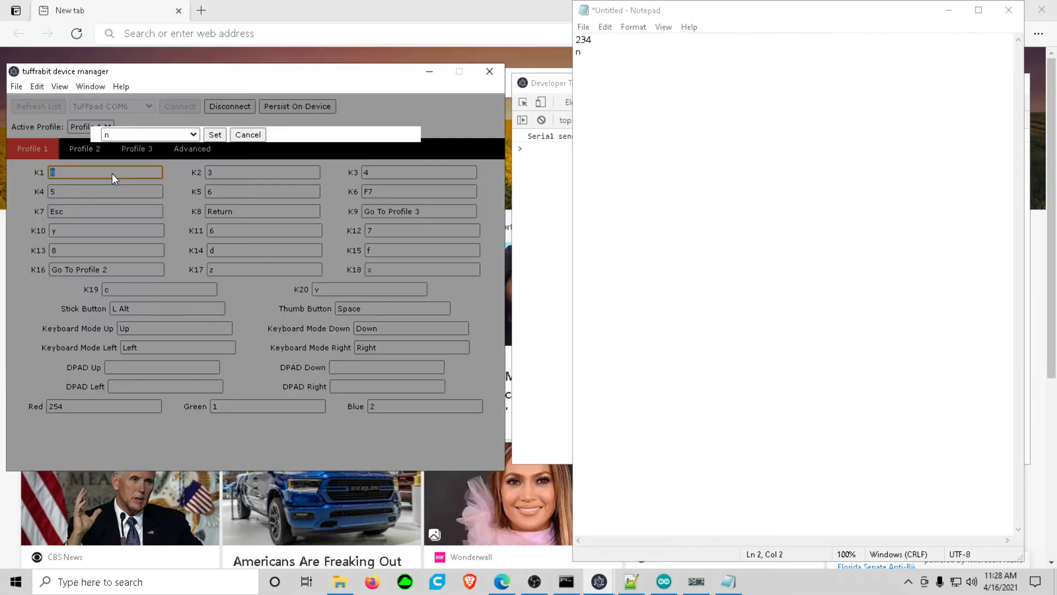
{"action": "left_click", "coordinate": [133, 137]}
{"action": "scroll", "coordinate": [168, 322], "scroll_direction": "down", "scroll_amount": 10}
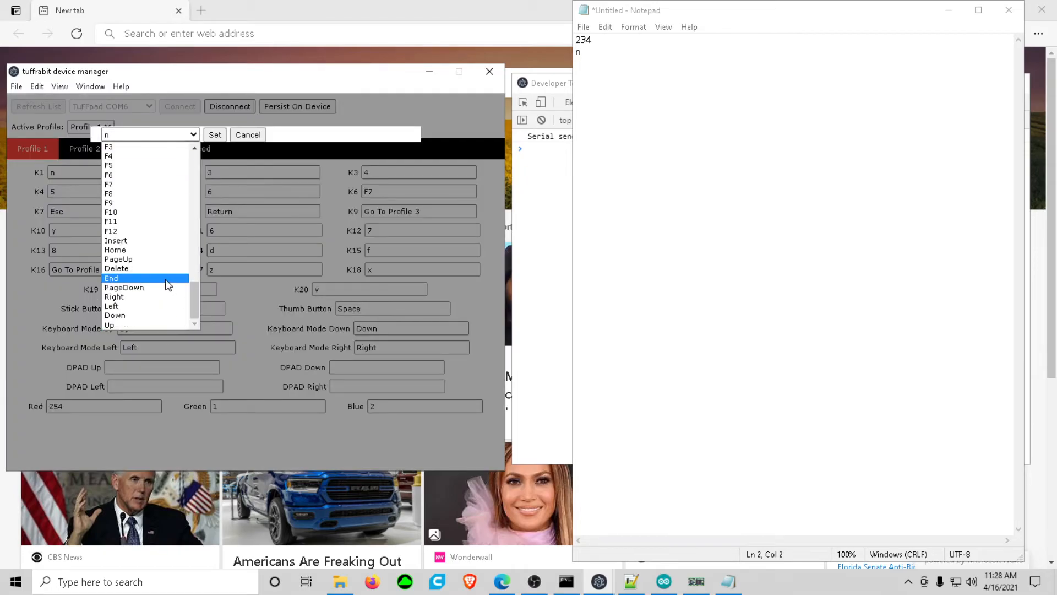
{"action": "scroll", "coordinate": [167, 283], "scroll_direction": "up", "scroll_amount": 5}
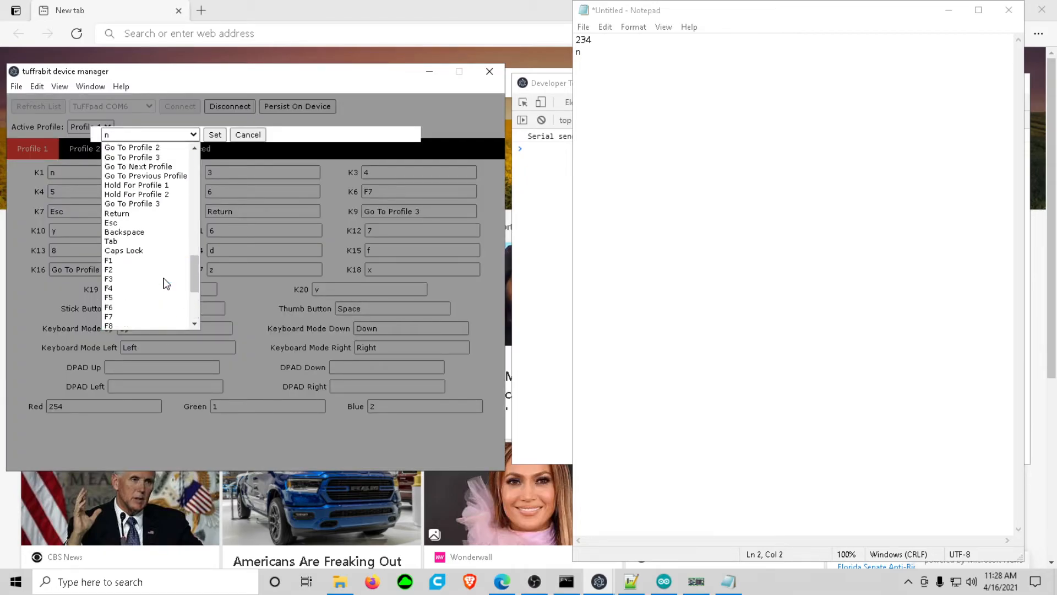
{"action": "scroll", "coordinate": [195, 276], "scroll_direction": "up", "scroll_amount": 2}
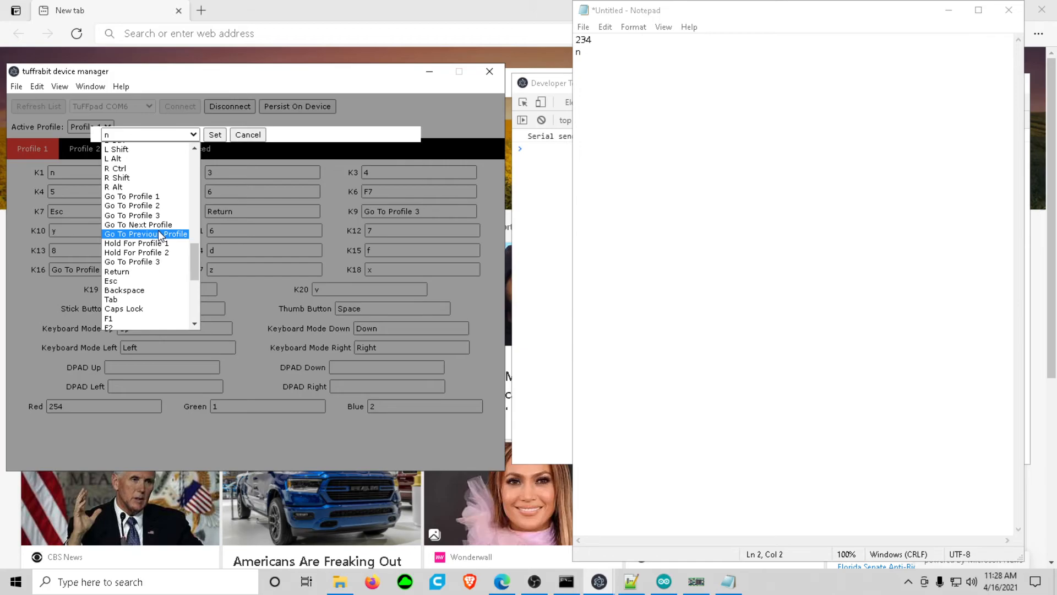
{"action": "left_click", "coordinate": [254, 135]}
{"action": "left_click", "coordinate": [253, 135]}
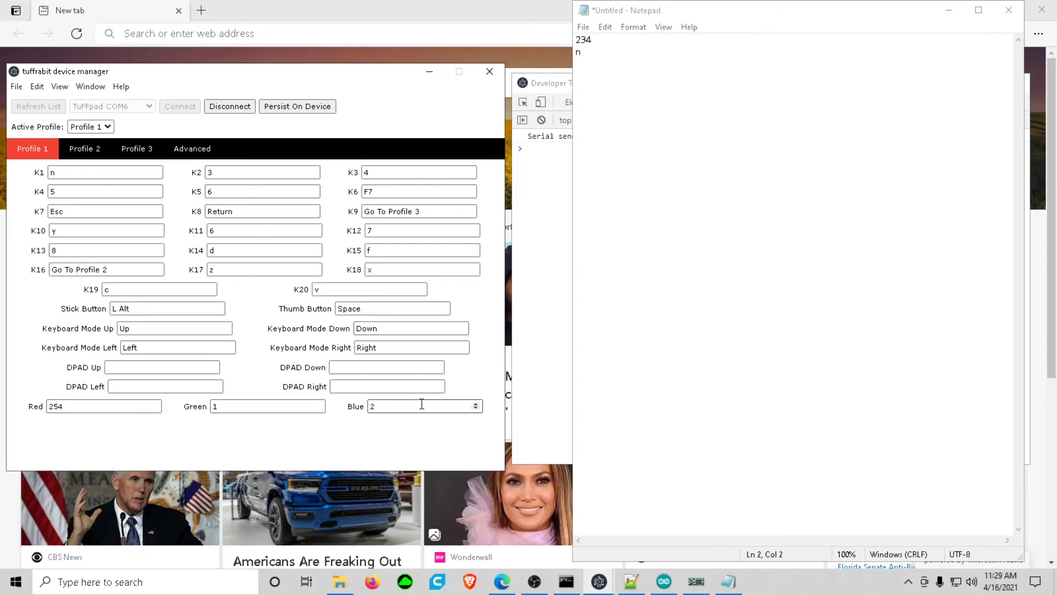
- Inspect the Red, Green and Blue colour values of Profile 1
{"action": "left_click", "coordinate": [280, 412]}
{"action": "left_click", "coordinate": [94, 411]}
{"action": "left_click", "coordinate": [375, 411]}
{"action": "left_click", "coordinate": [264, 416]}
{"action": "left_click", "coordinate": [123, 409]}
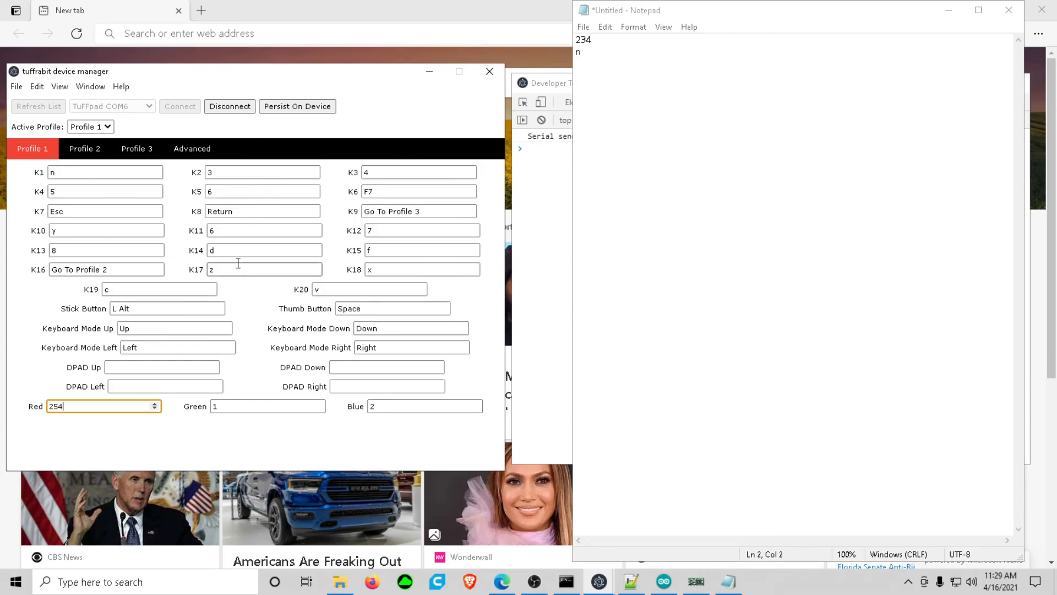
- Check the Advanced settings and Profile 3's assignments once more, and return to Profile 1
{"action": "left_click", "coordinate": [193, 153]}
{"action": "left_click", "coordinate": [154, 156]}
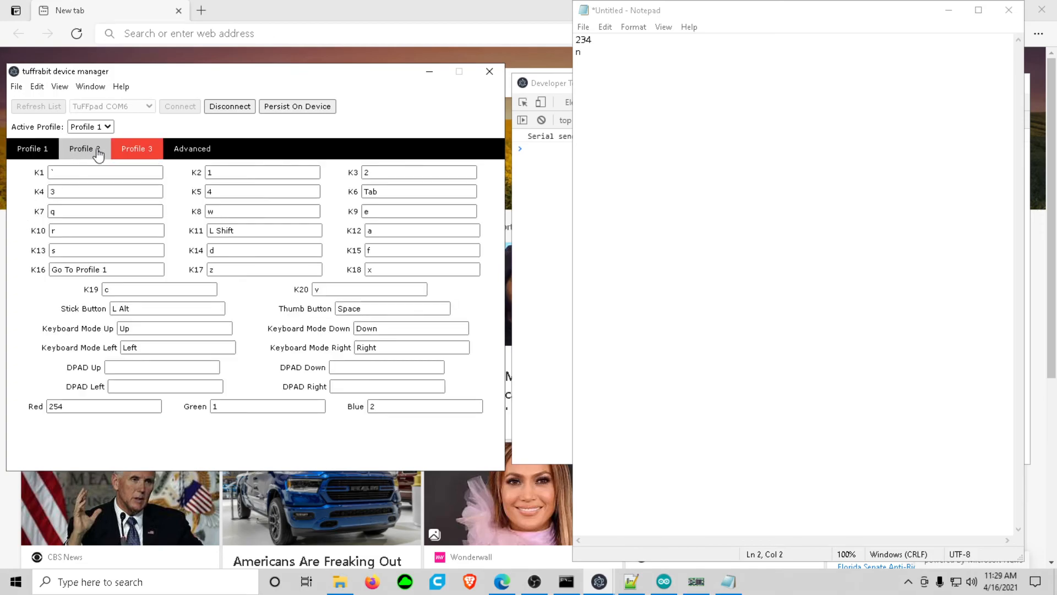
{"action": "left_click", "coordinate": [32, 150]}
- Disconnect the TuFFpad, bring the Developer Tools console in front of Notepad, and return to the device manager
{"action": "left_click", "coordinate": [233, 109]}
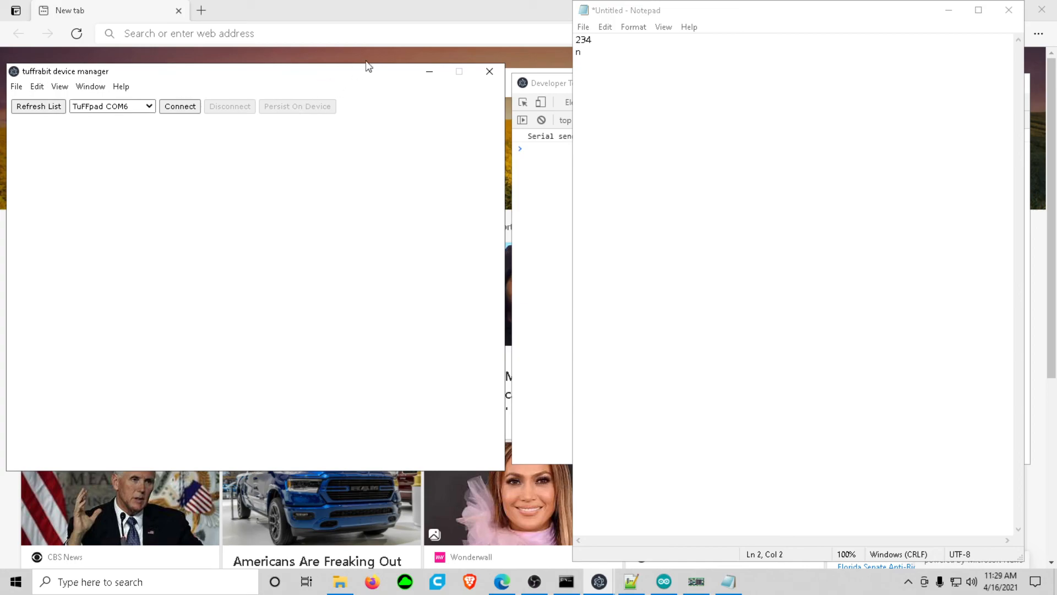
{"action": "left_click", "coordinate": [538, 81]}
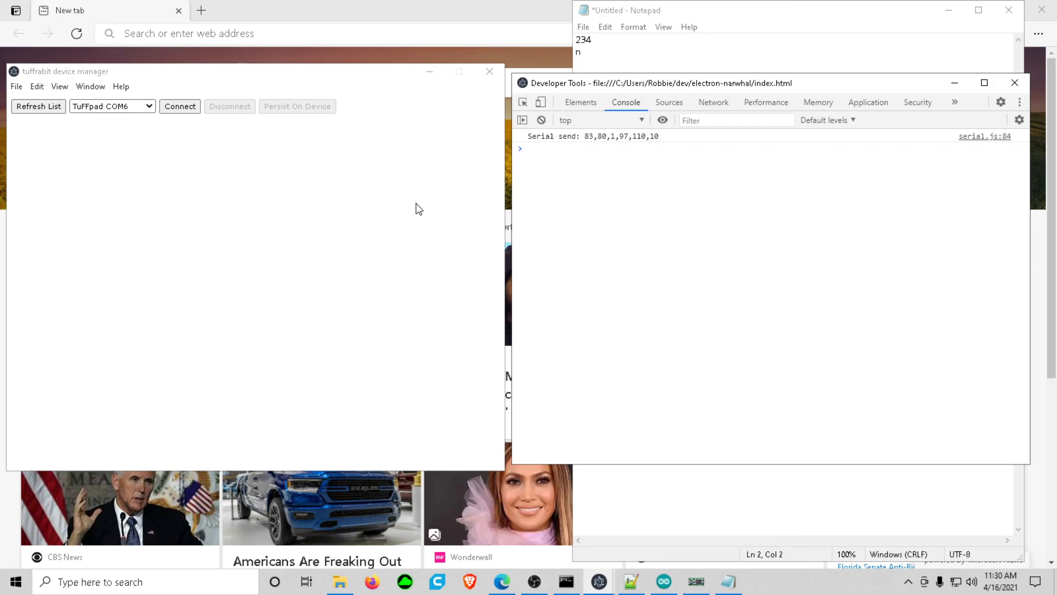
{"action": "left_click", "coordinate": [120, 219]}
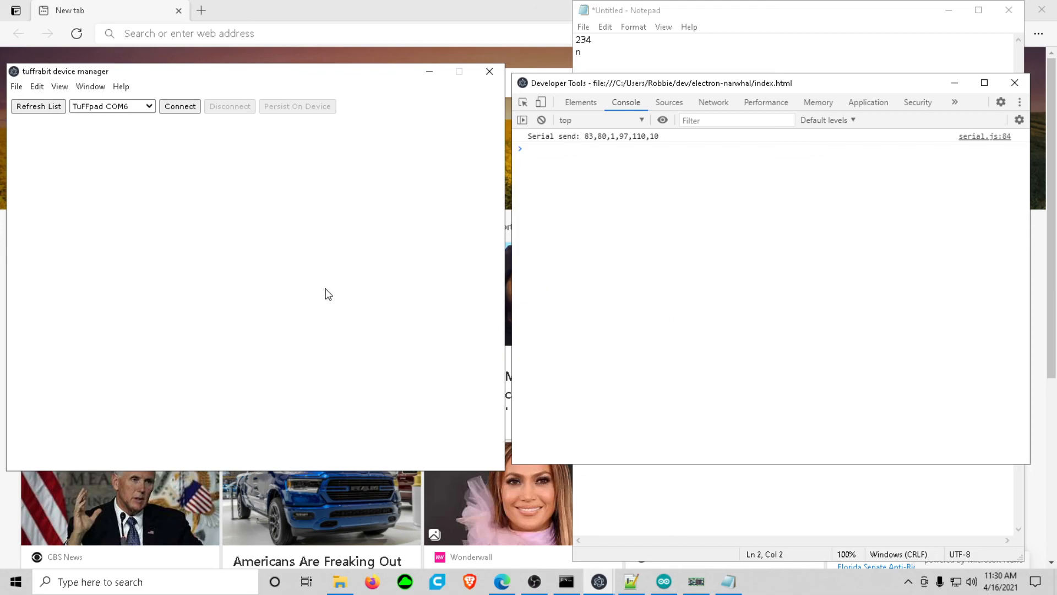
{"action": "mouse_move", "coordinate": [602, 581]}
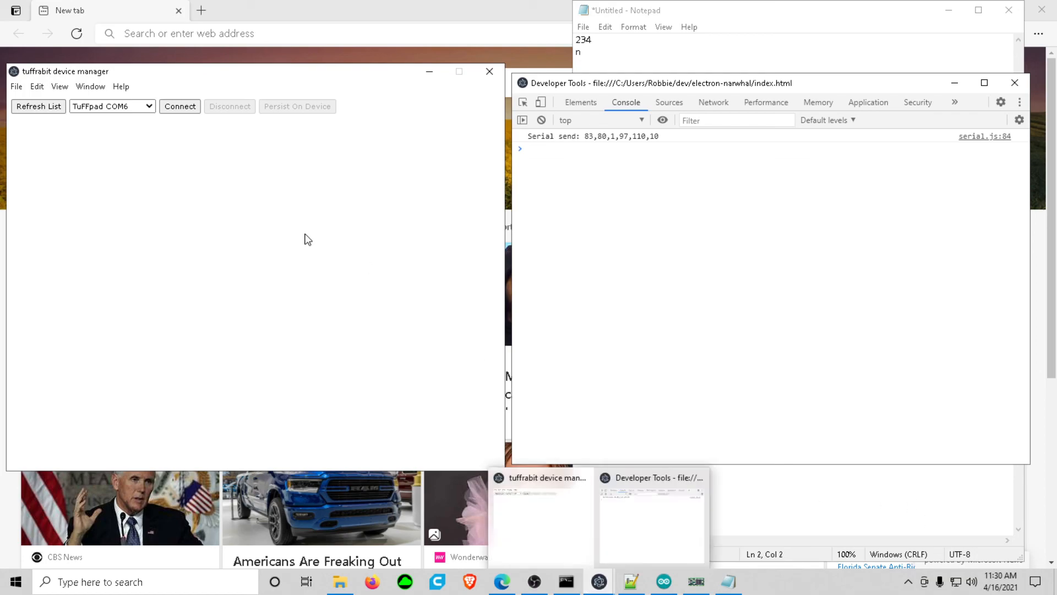